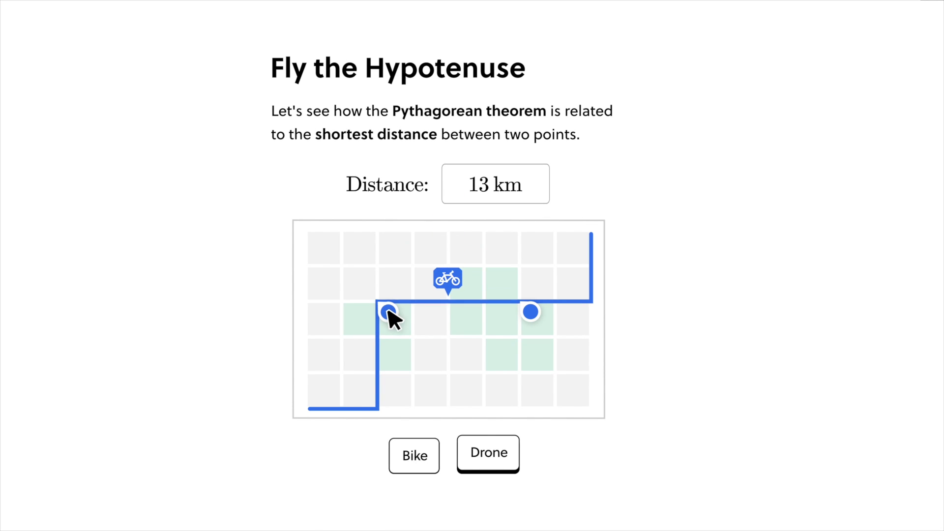
# Move the path corner to the grid bottom, then straighten it into the drone's √89 km hypotenuse.
pyautogui.moveTo(389, 362); pyautogui.dragTo(388, 419)
pyautogui.click(489, 455)
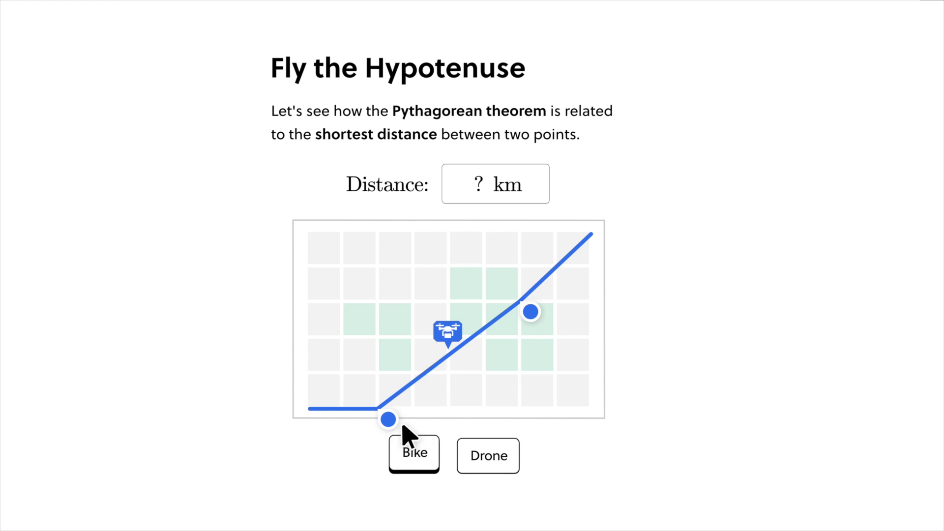
pyautogui.moveTo(529, 313); pyautogui.dragTo(544, 311)
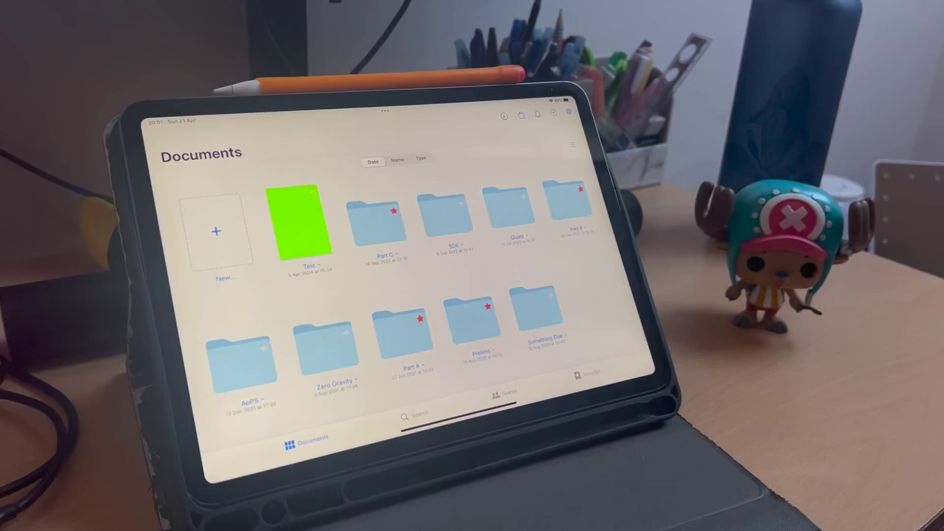
# Browse past Prelims and the Pure Mathematics collection into A8 - Probability and open Lecture Notes.
pyautogui.click(475, 325)
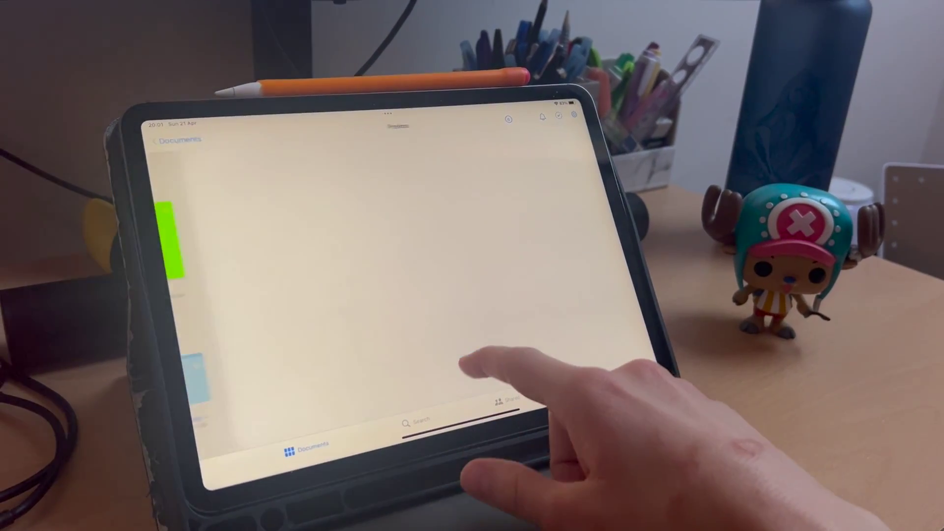
pyautogui.click(561, 191)
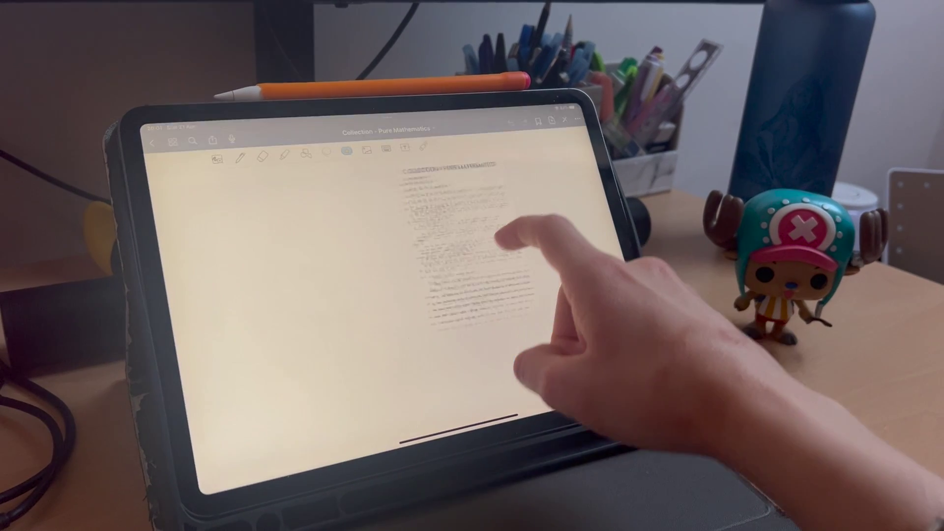
pyautogui.scroll(-5, 501, 332)
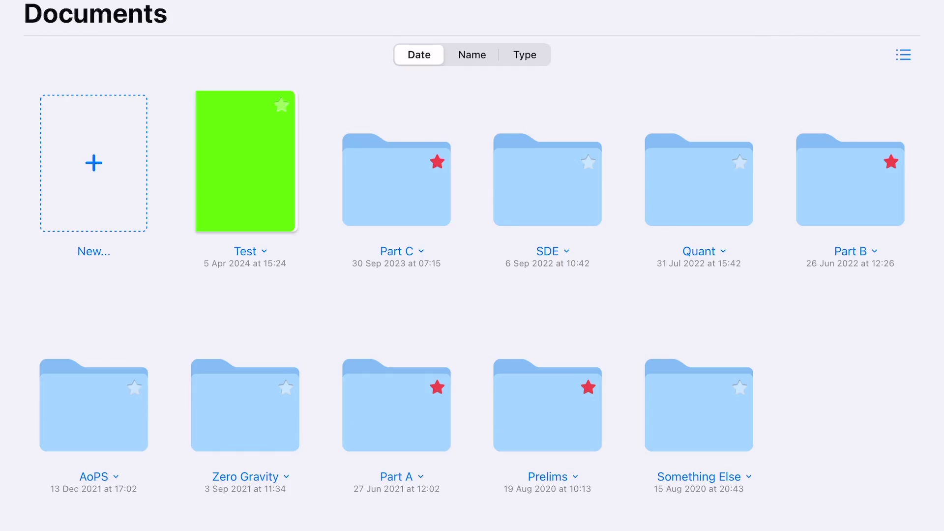
pyautogui.click(396, 179)
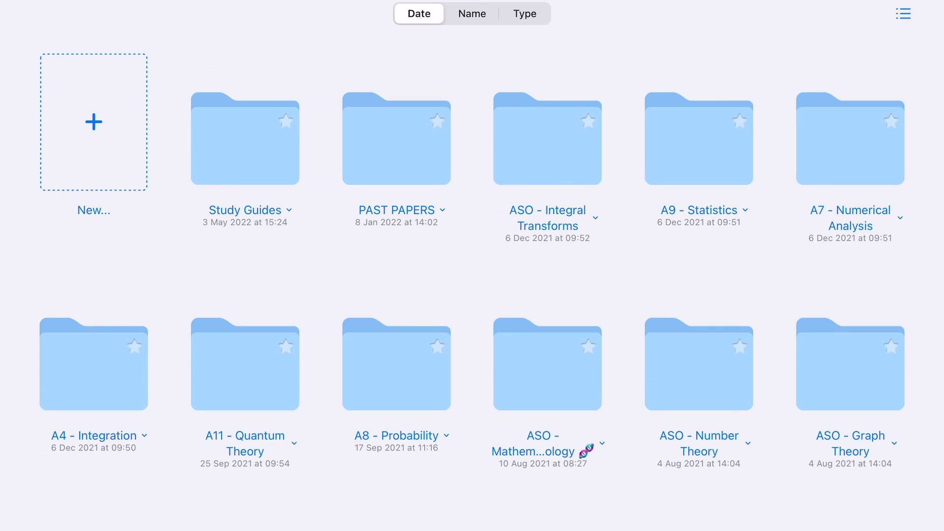
pyautogui.click(397, 364)
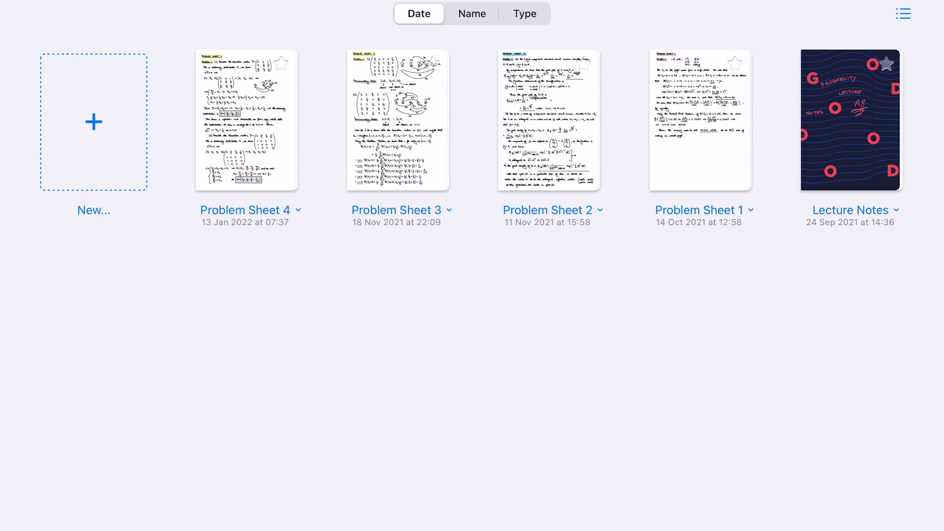
pyautogui.click(850, 121)
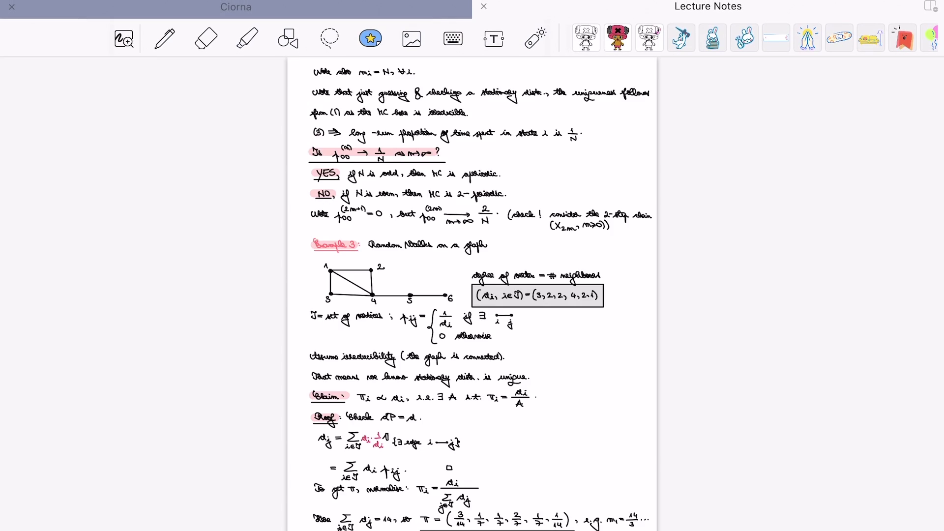
pyautogui.scroll(5, 472, 295)
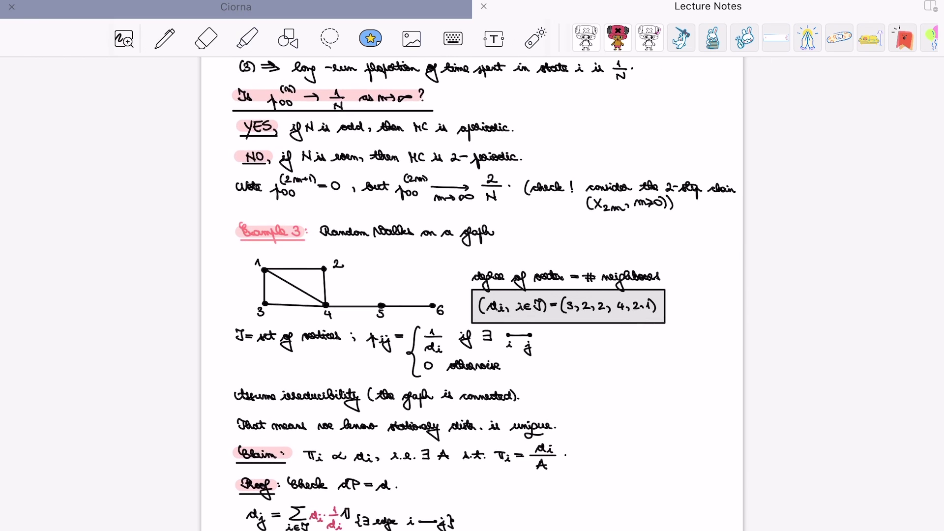
pyautogui.scroll(10, 473, 296)
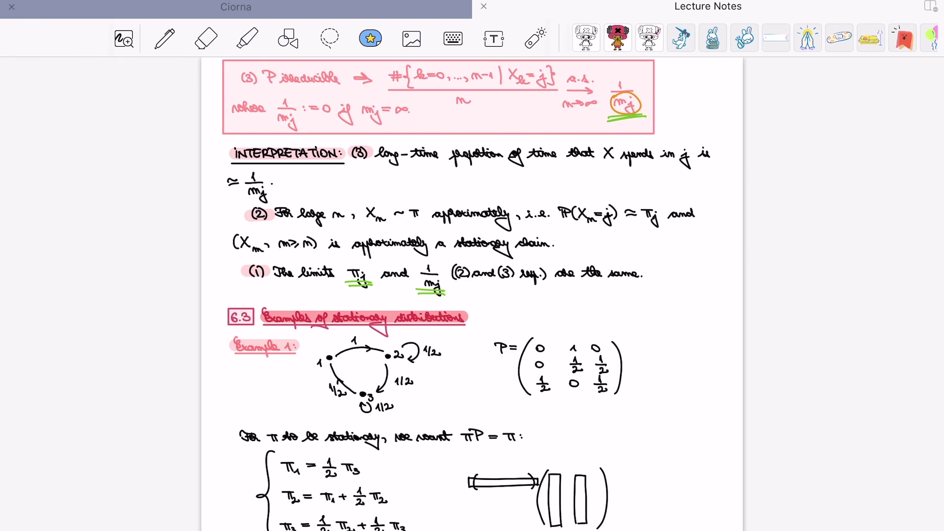
pyautogui.scroll(8, 472, 295)
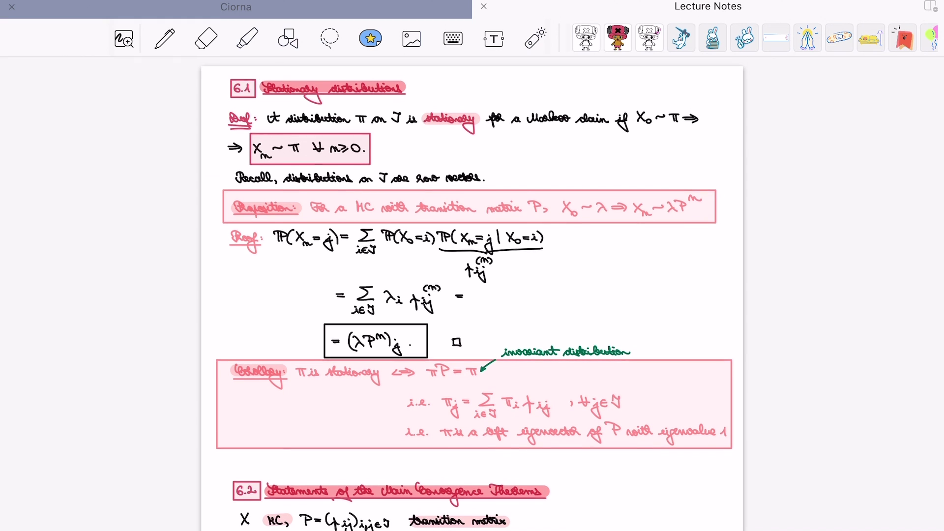
pyautogui.scroll(5, 472, 295)
pyautogui.scroll(-3, 472, 294)
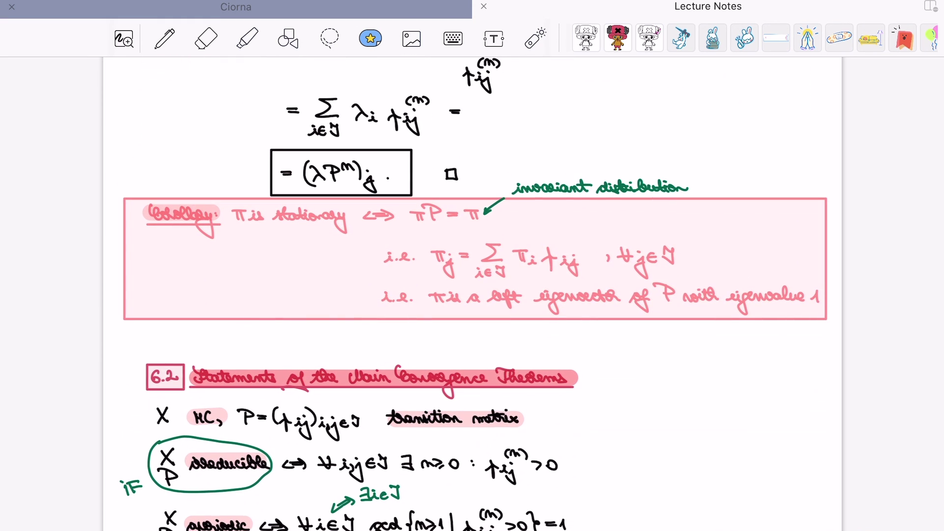
pyautogui.scroll(-3, 473, 295)
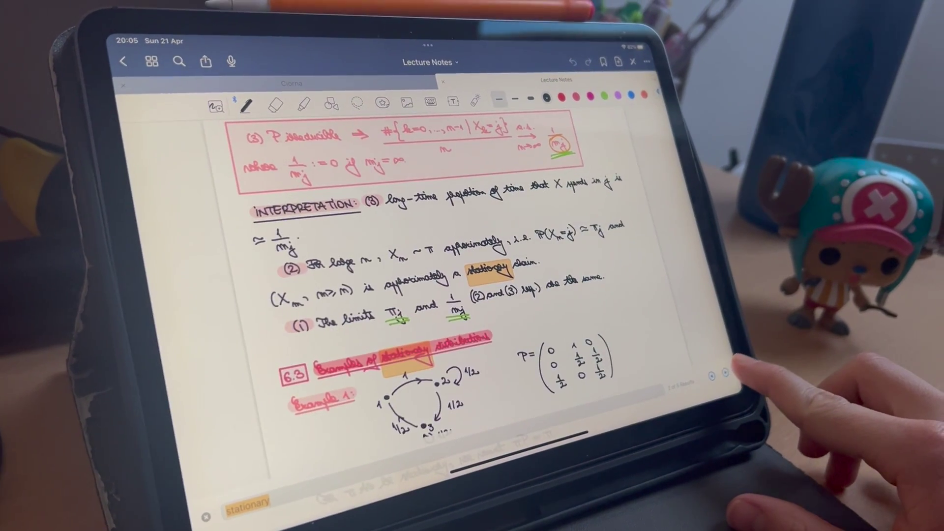
# Advance two 'stationary' matches to reach the non-uniqueness example with a stationary mixture.
pyautogui.click(730, 370)
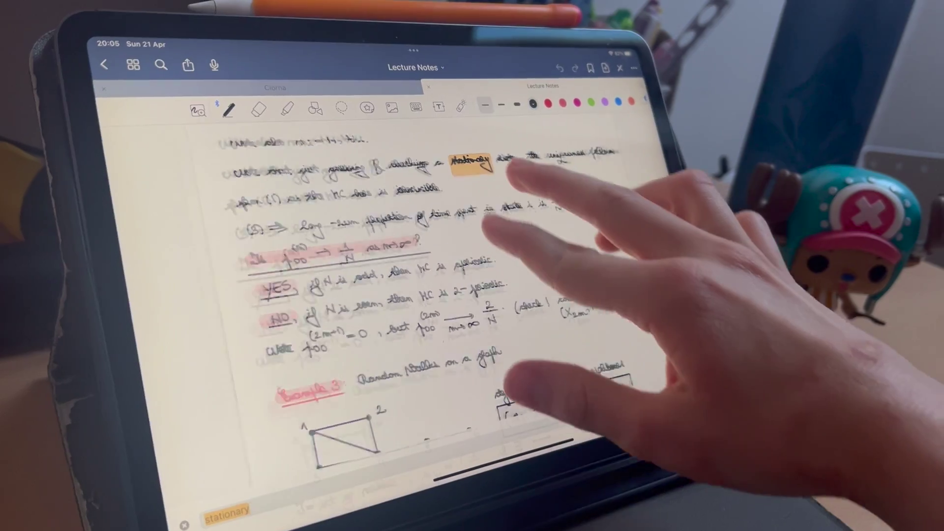
pyautogui.scroll(3, 473, 265)
pyautogui.scroll(-3, 472, 265)
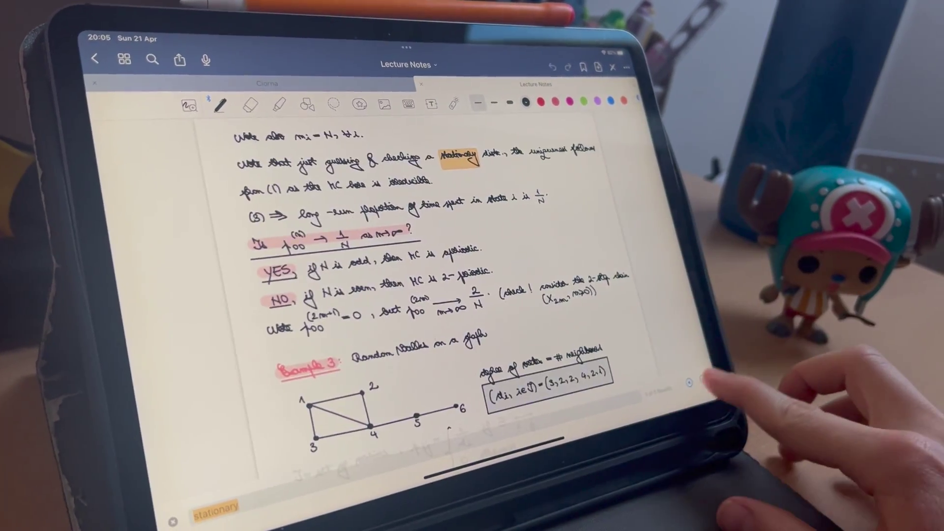
pyautogui.click(706, 381)
pyautogui.scroll(3, 516, 295)
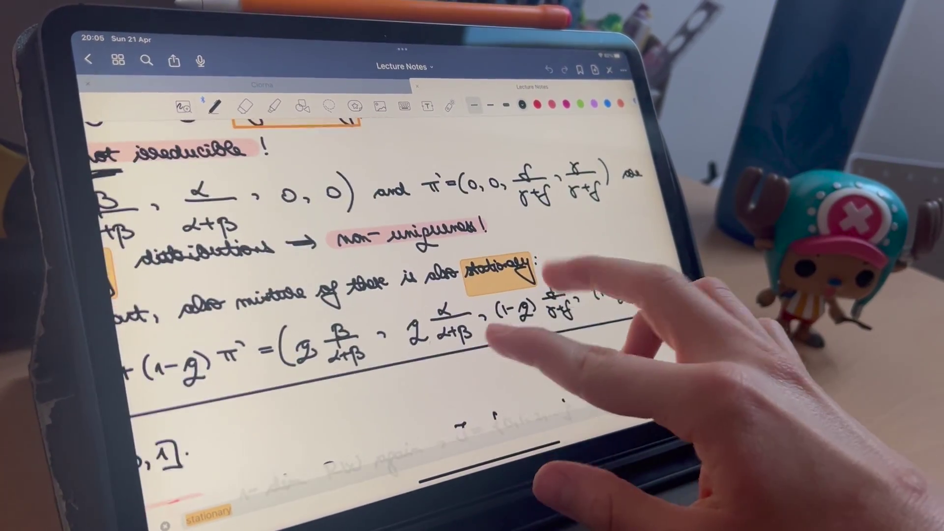
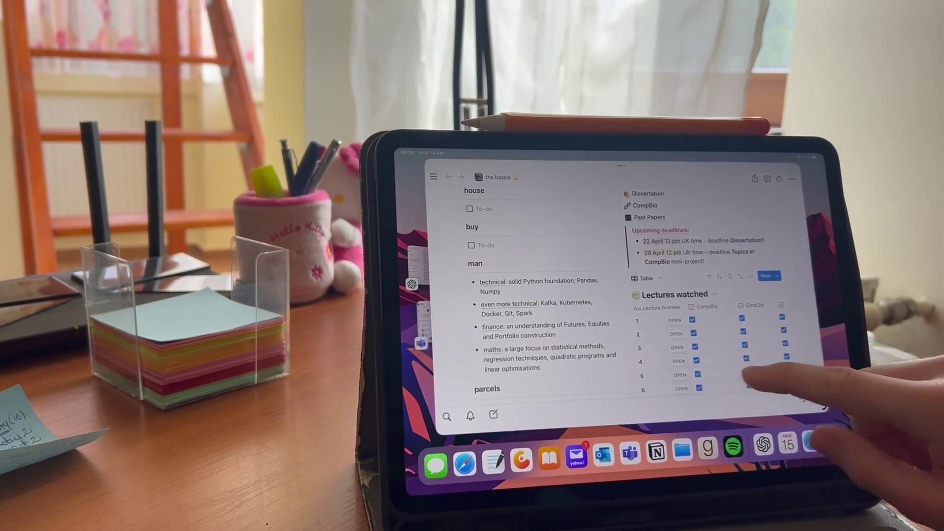
pyautogui.scroll(-5, 737, 332)
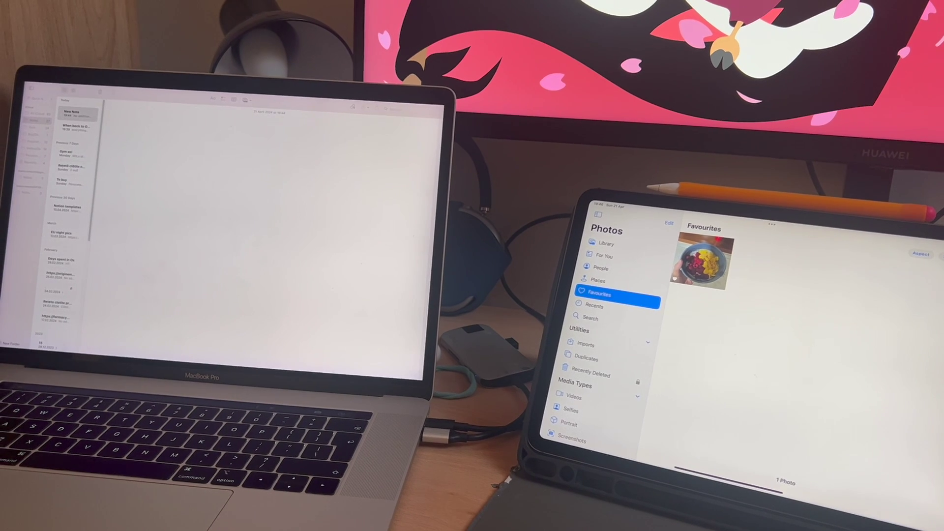
# Drag the food bowl photo from iPad Photos Favourites into the blank Mac note.
pyautogui.moveTo(706, 265); pyautogui.dragTo(265, 194)
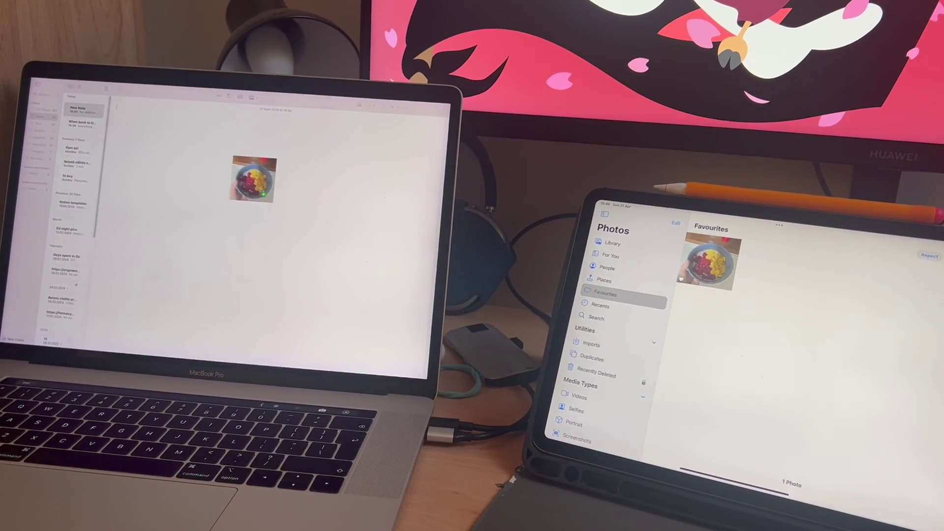